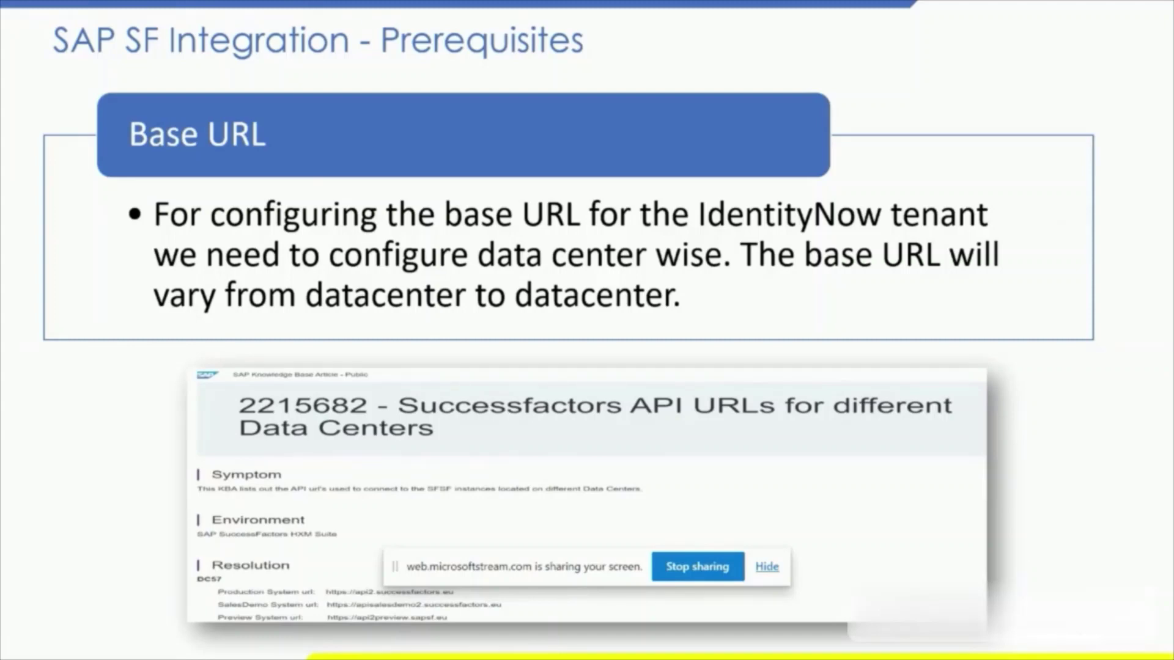
Switch from the Base URL slide to the browser showing SAP article 2215682
key(alt+Tab)
key(alt+Tab)
key(alt+Tab)
key(alt+Tab)
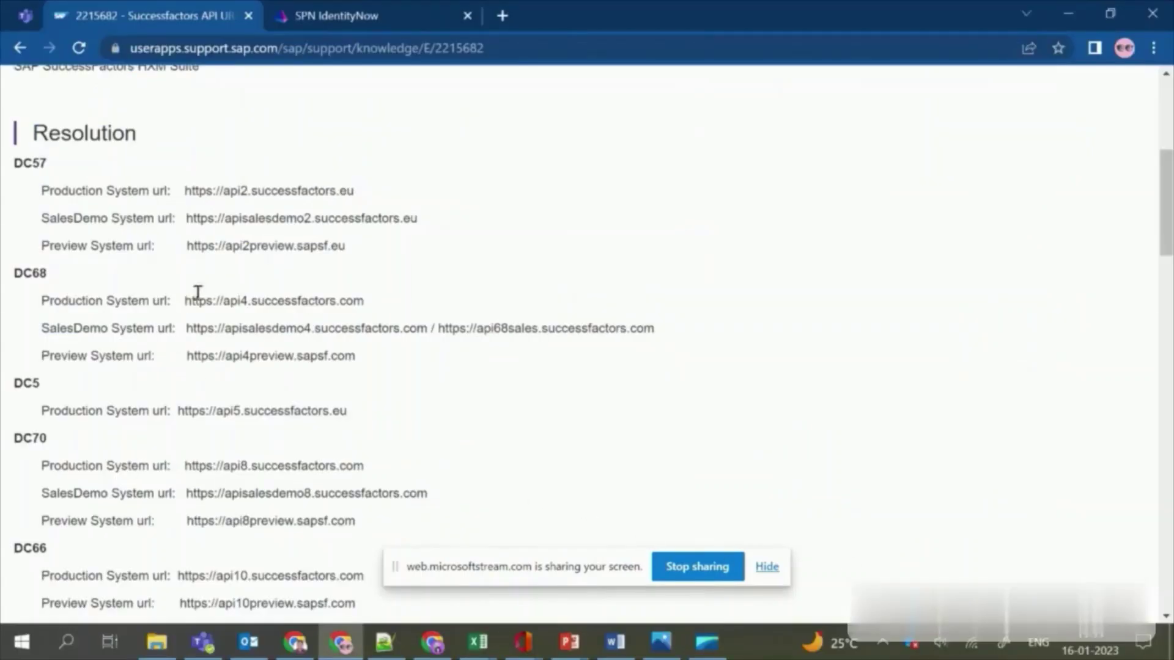
scroll(196, 296, up, 6)
scroll(67, 369, down, 3)
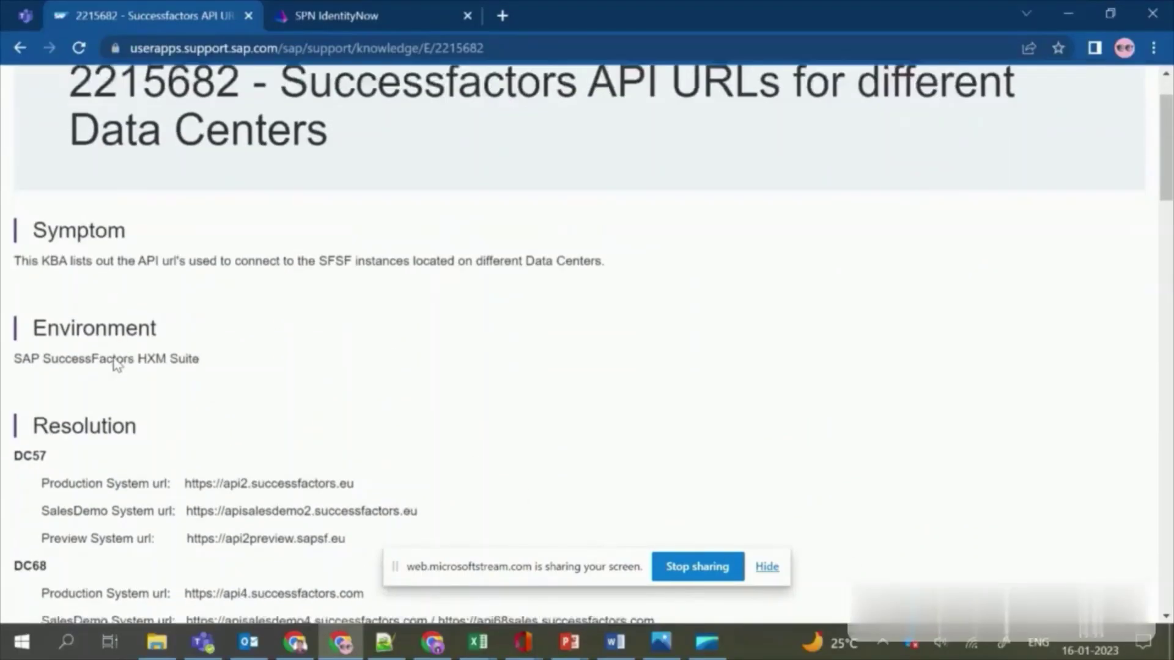
scroll(16, 348, down, 2)
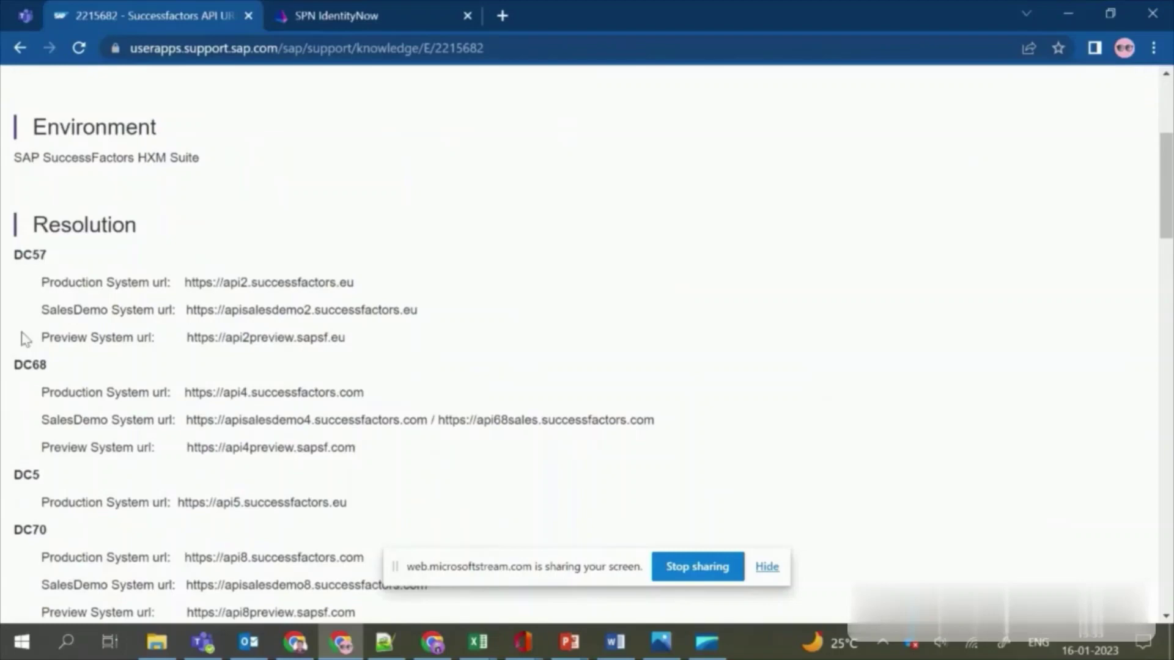
drag(18, 253, 58, 253)
scroll(77, 365, down, 2)
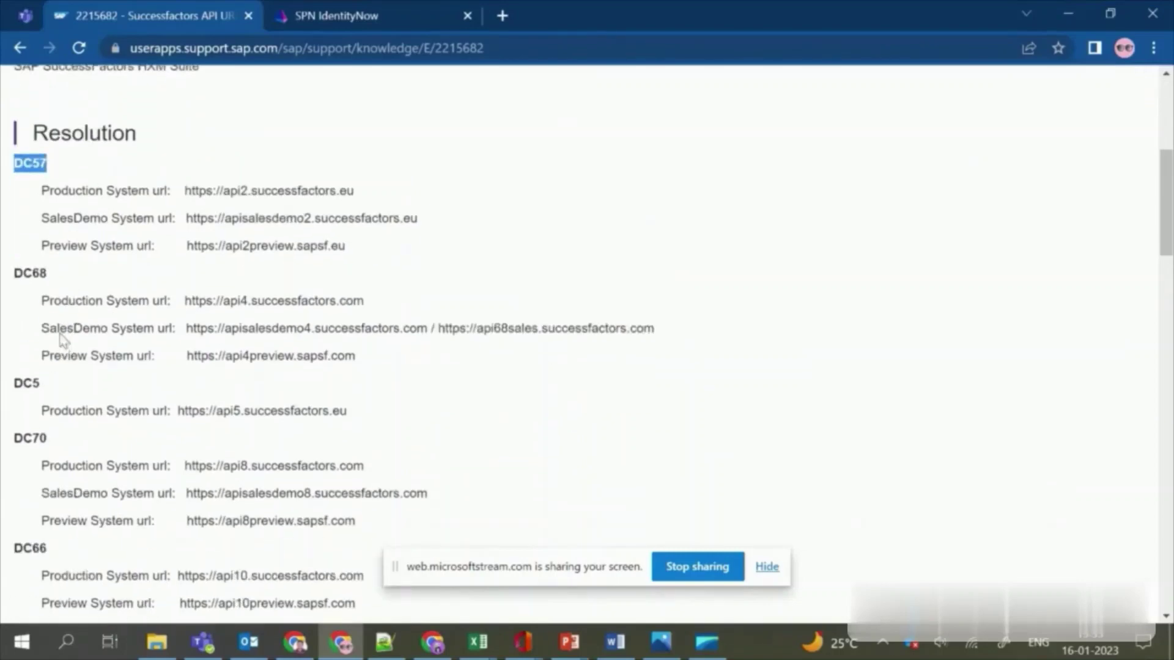
drag(41, 192, 8, 199)
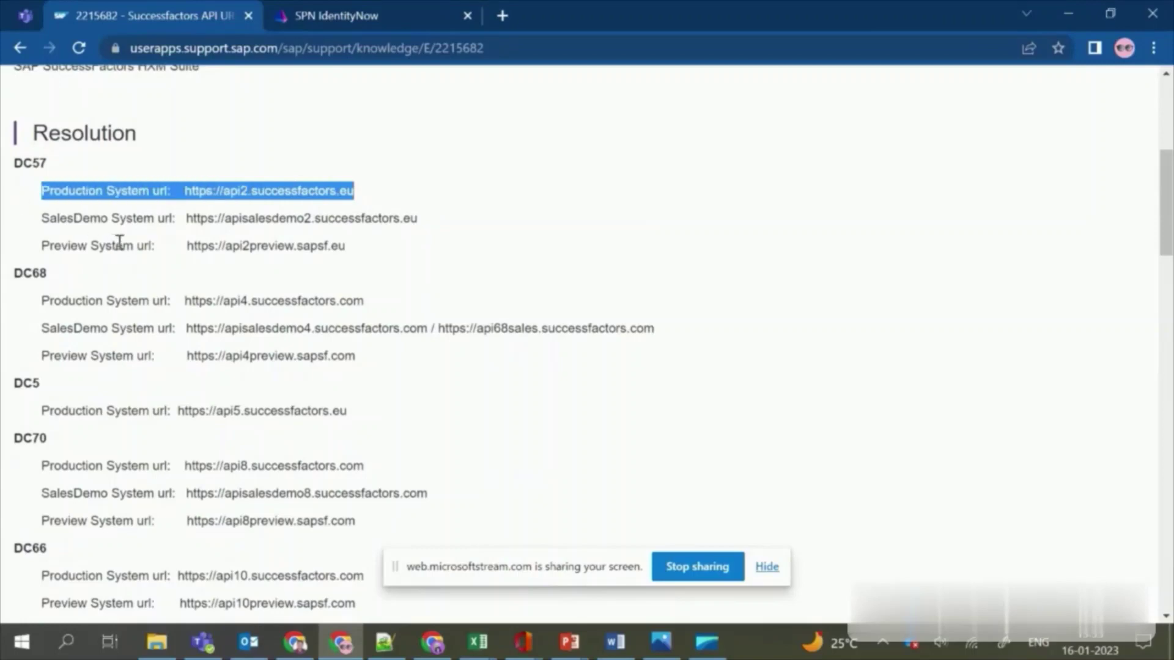
click(567, 221)
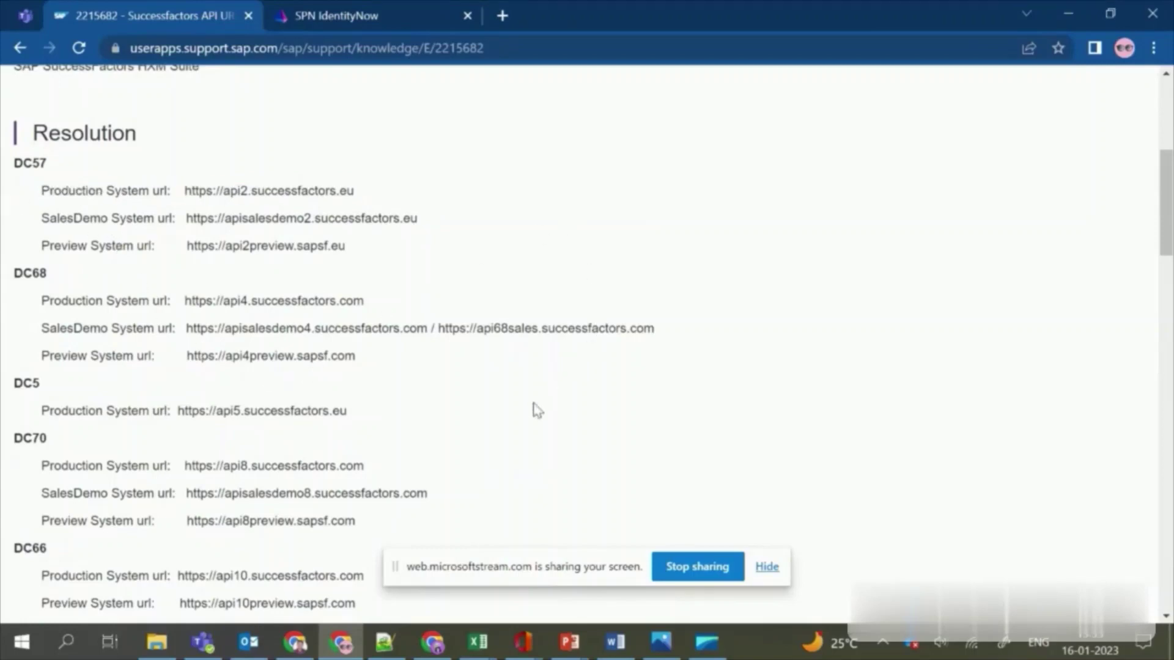
Return to the PowerPoint slide show and move to the prerequisites slide with the permissions table
key(alt+Tab)
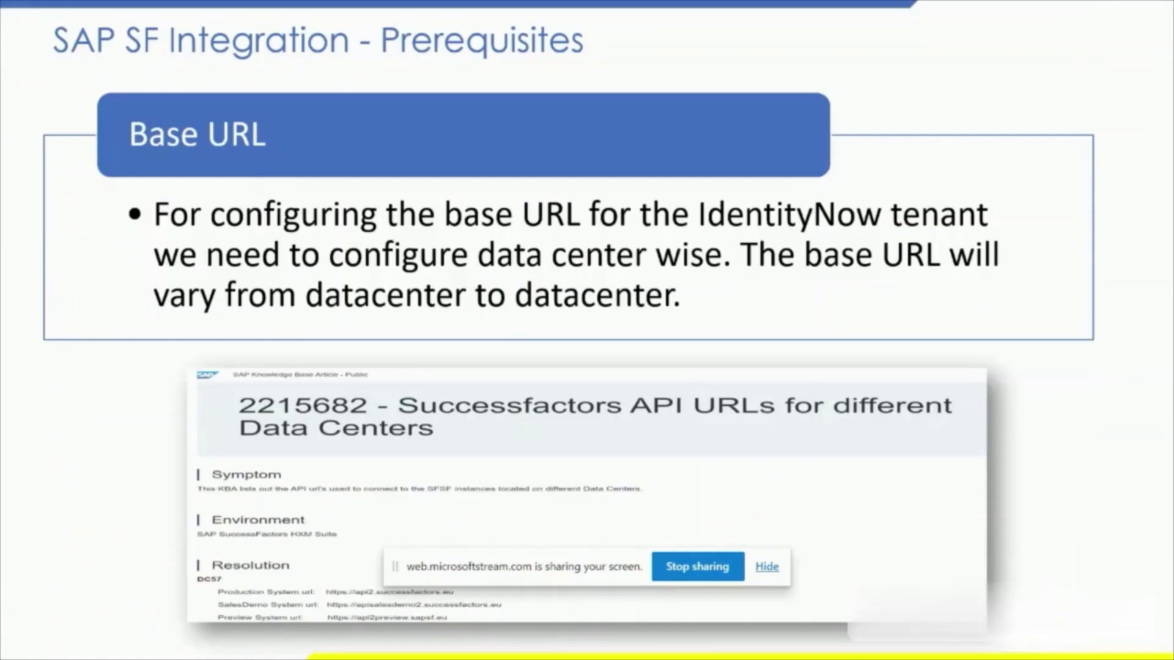
key(Left)
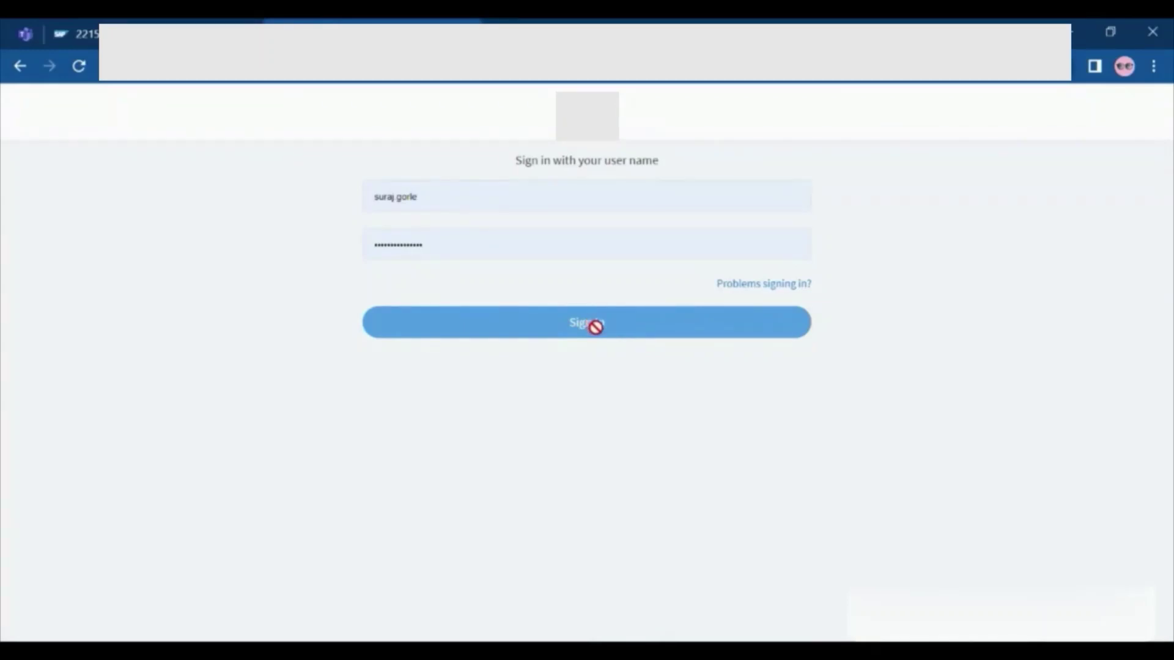
Sign in to IdentityNow with the pre-filled username and password
click(595, 327)
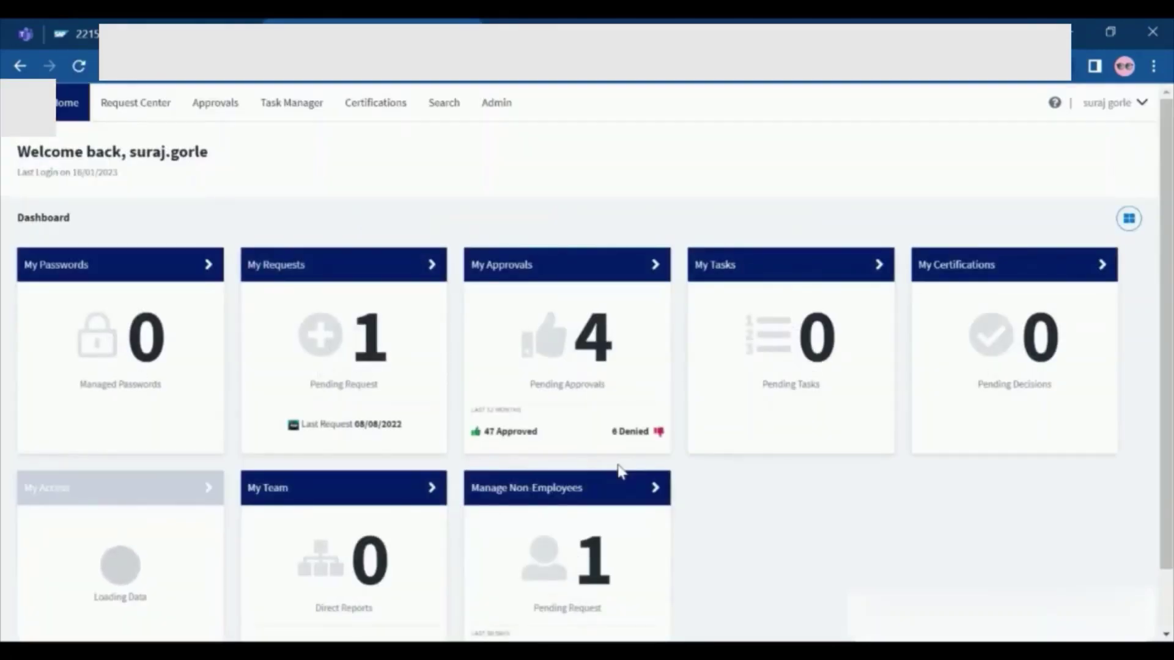
Enter the answers to both Strong Authentication security questions to reach the Admin dashboard
click(496, 103)
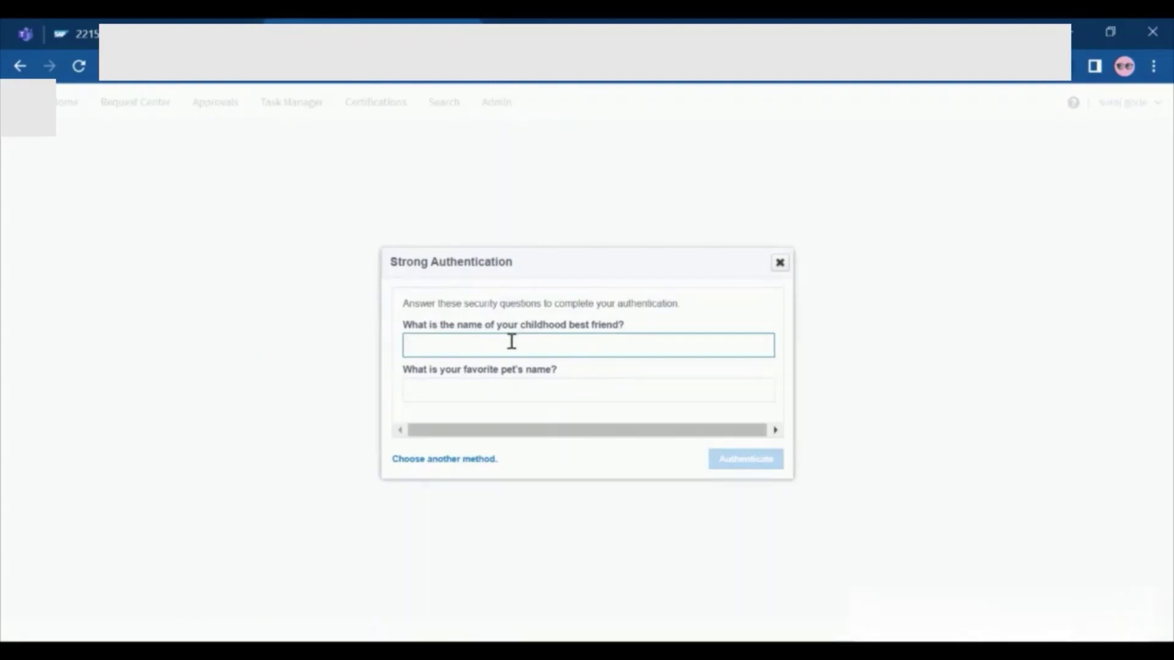
text(•••••)
key(Tab)
text(••••••)
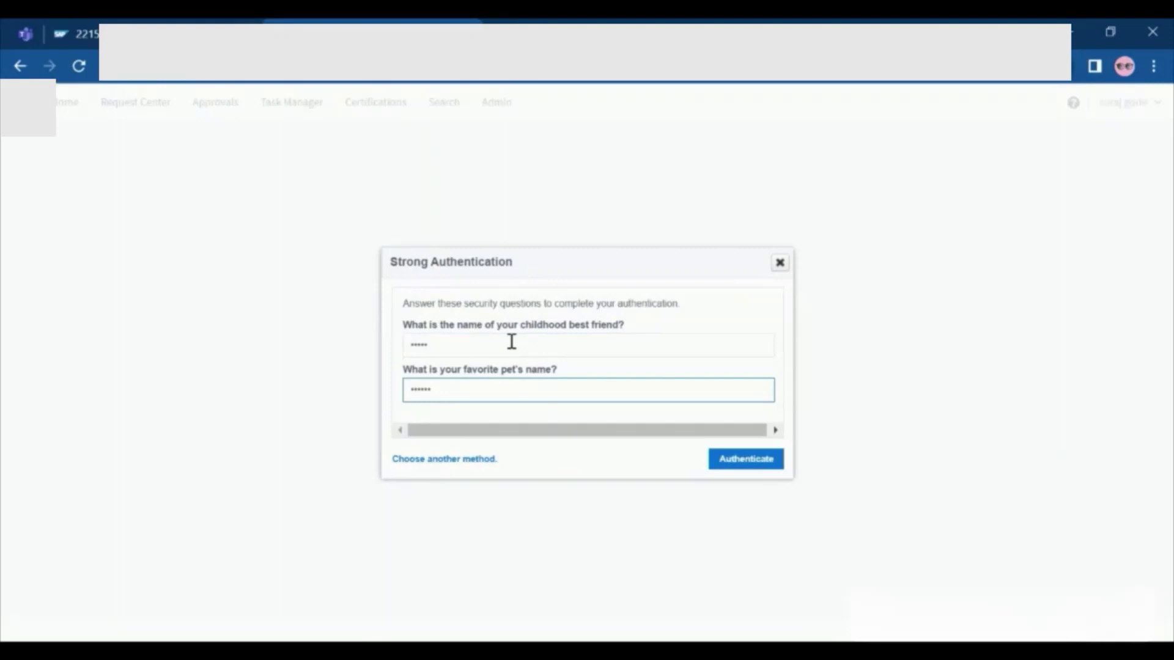
key(Return)
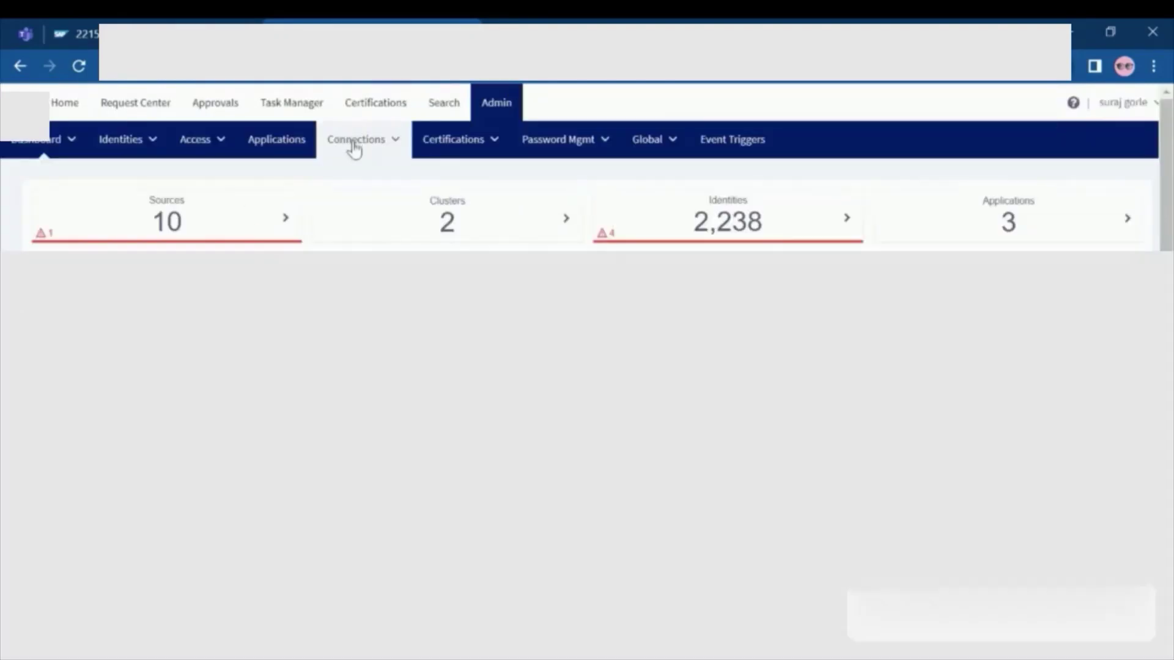
Go to Connections > Sources and open the SuccessFactors source
click(366, 141)
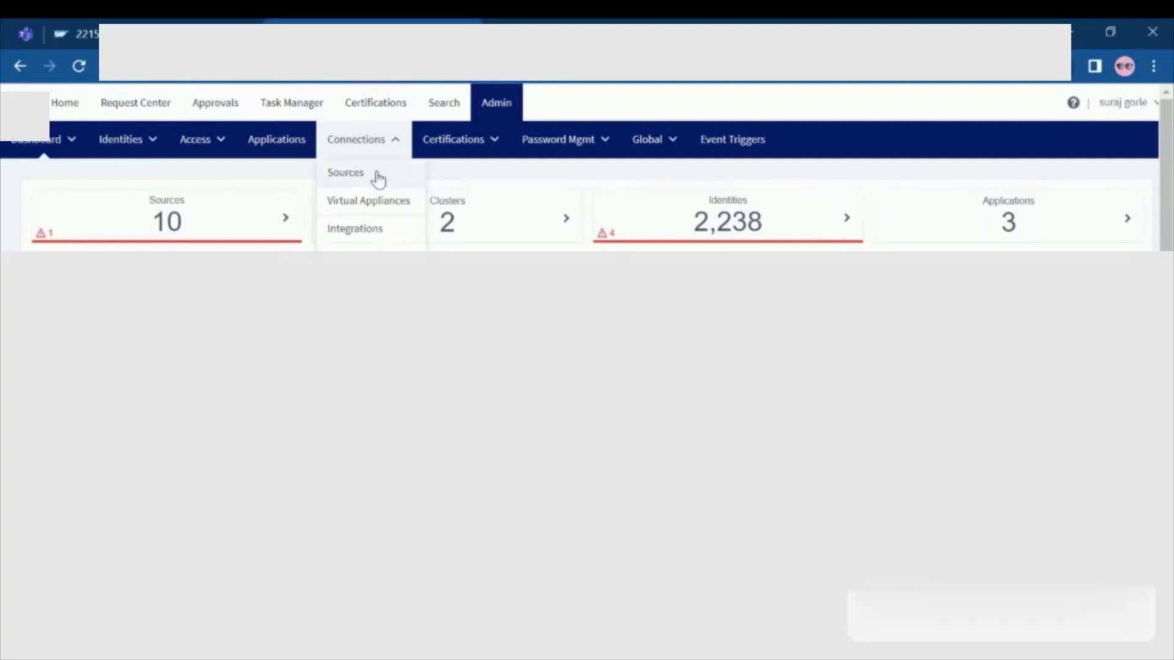
click(346, 173)
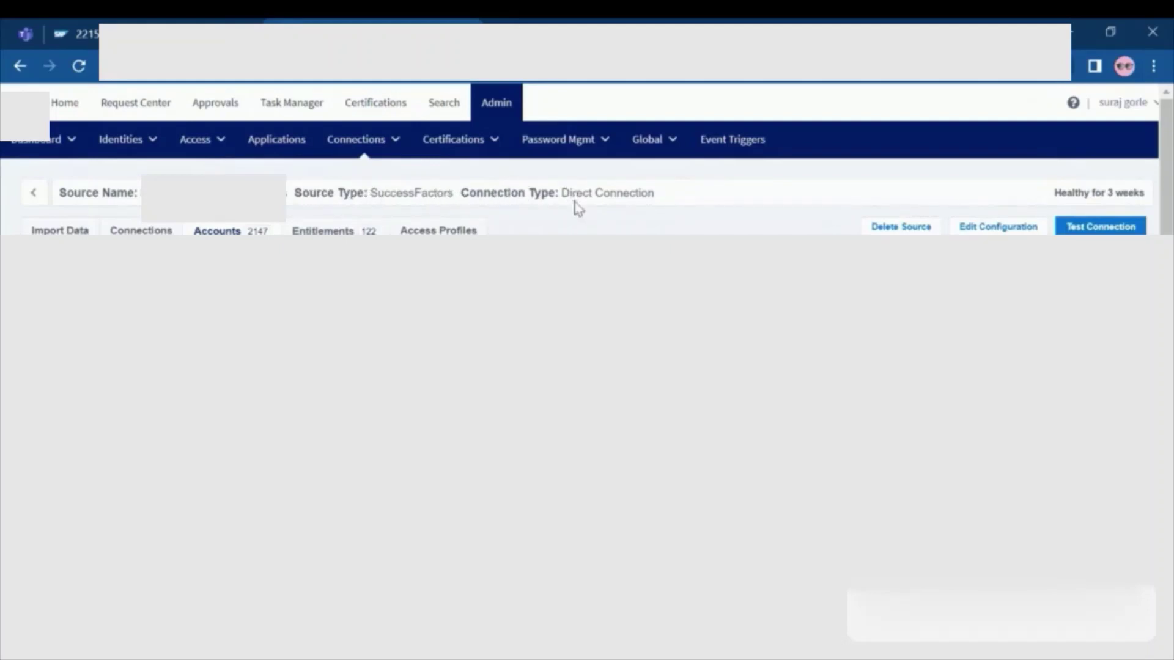
Open Edit Configuration and review the source name, description, owner and appliance cluster
click(999, 227)
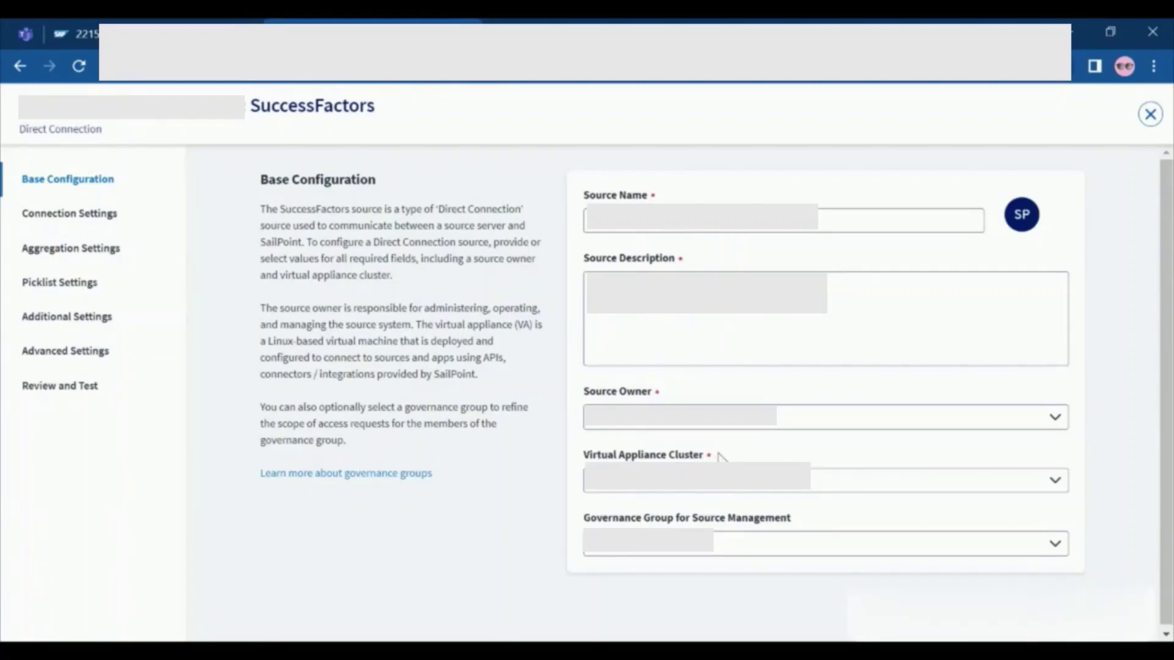
scroll(710, 456, down, 1)
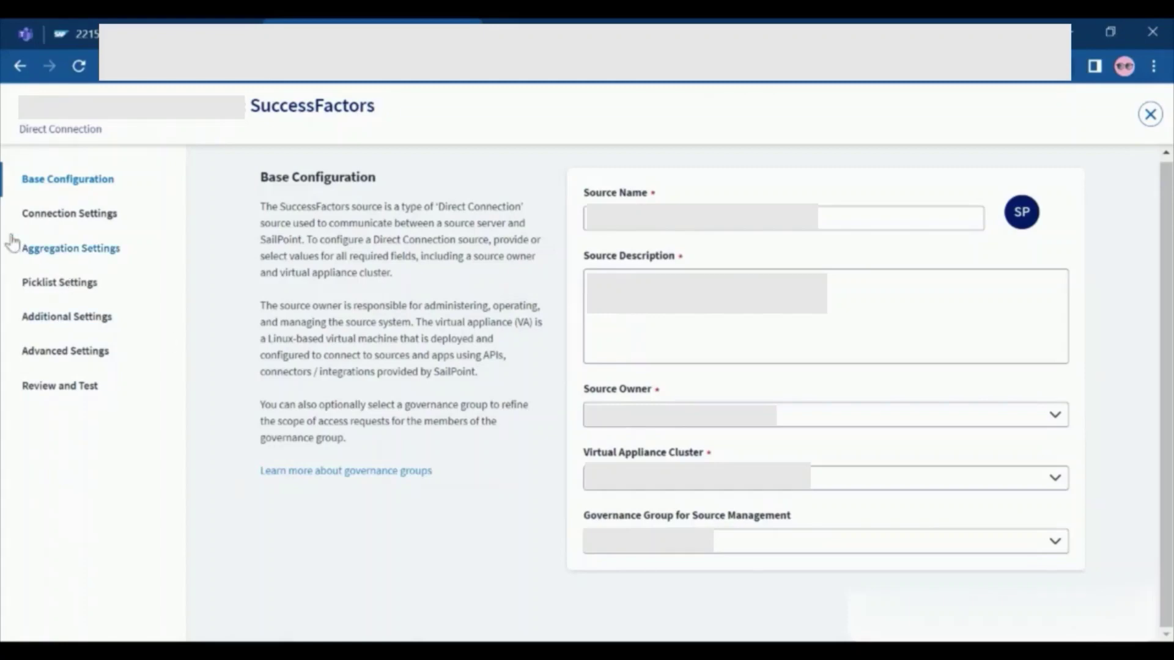
Review the OAuth 2.0 Connection Settings fields, then go to the Aggregation Settings page
click(56, 215)
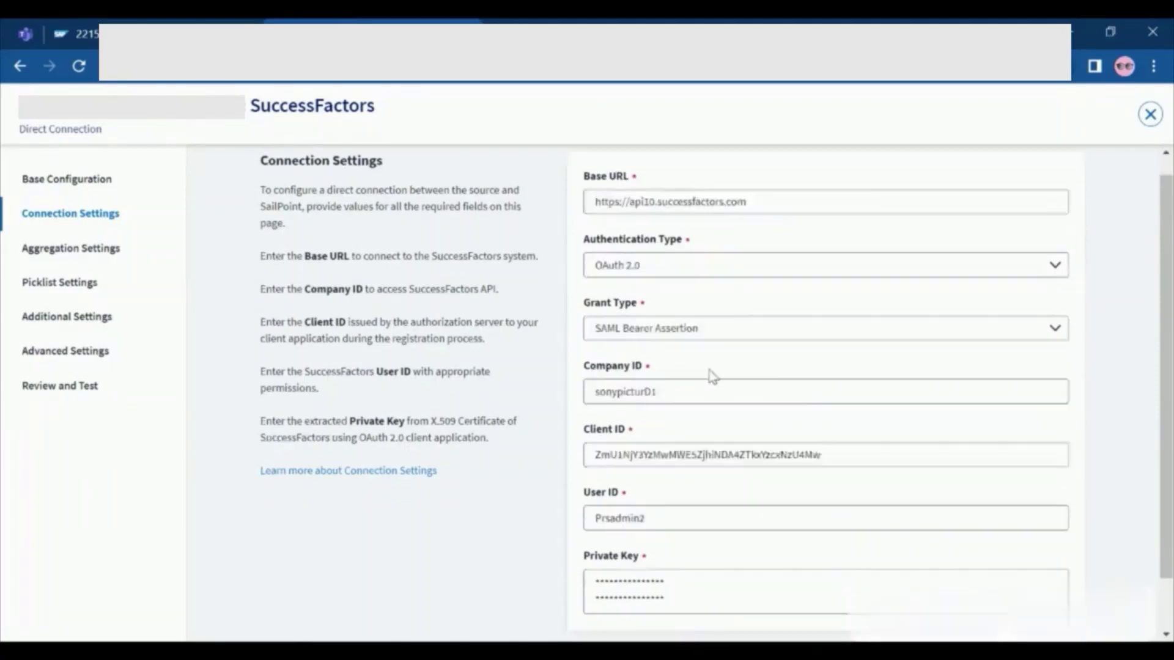
scroll(695, 361, down, 1)
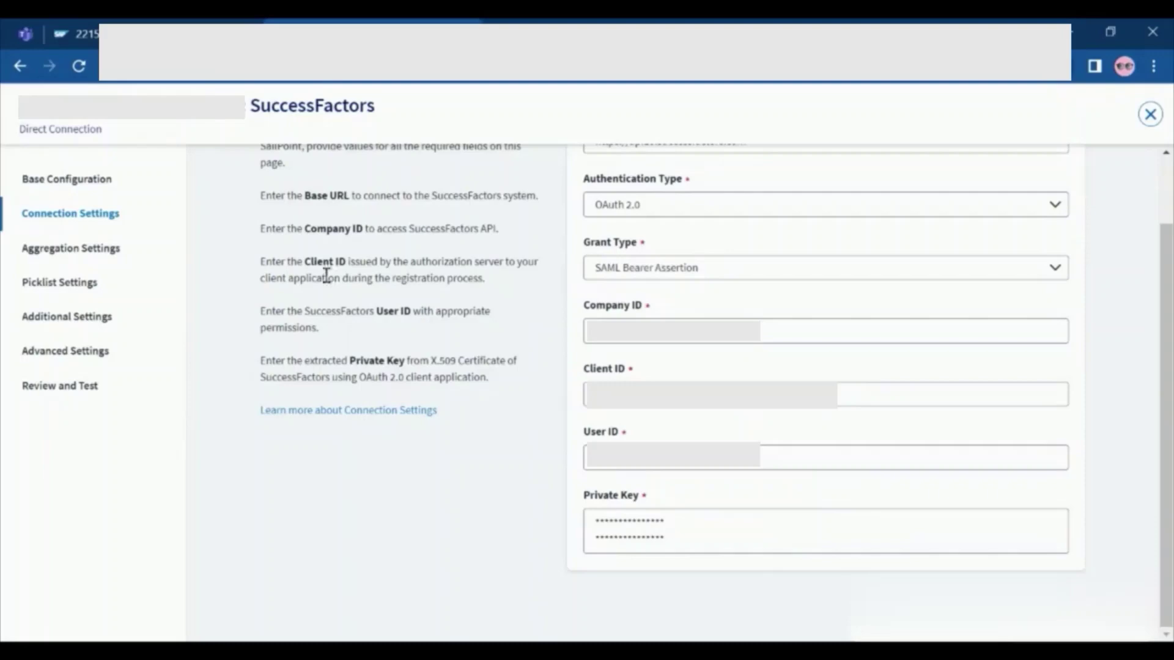
click(72, 248)
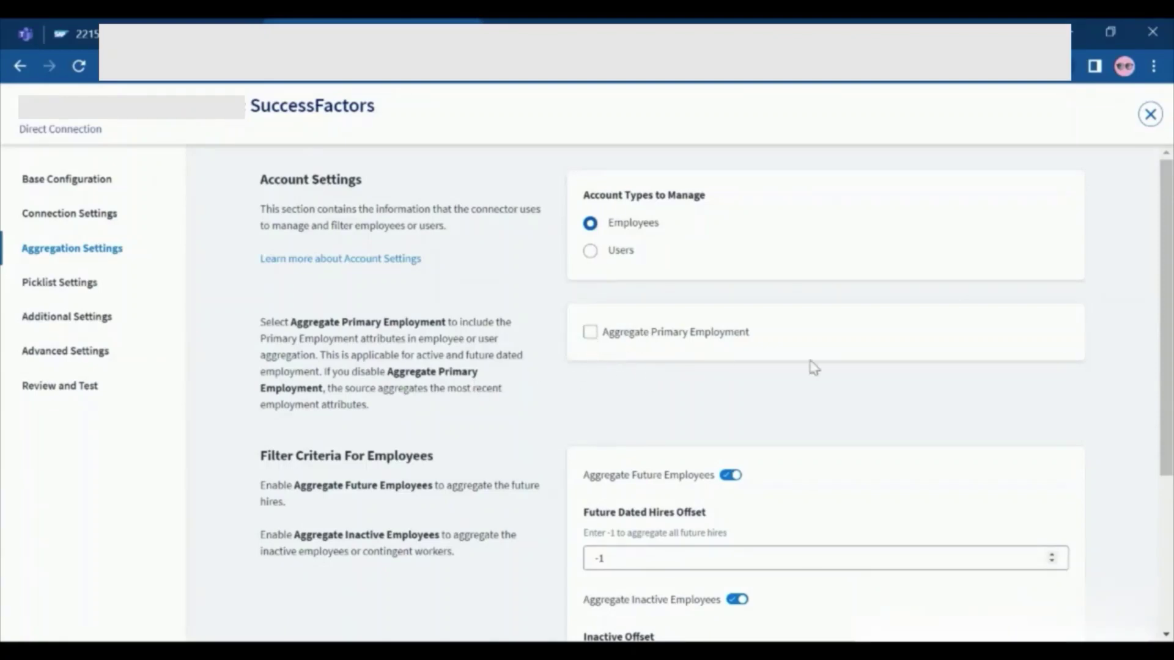
scroll(532, 416, down, 3)
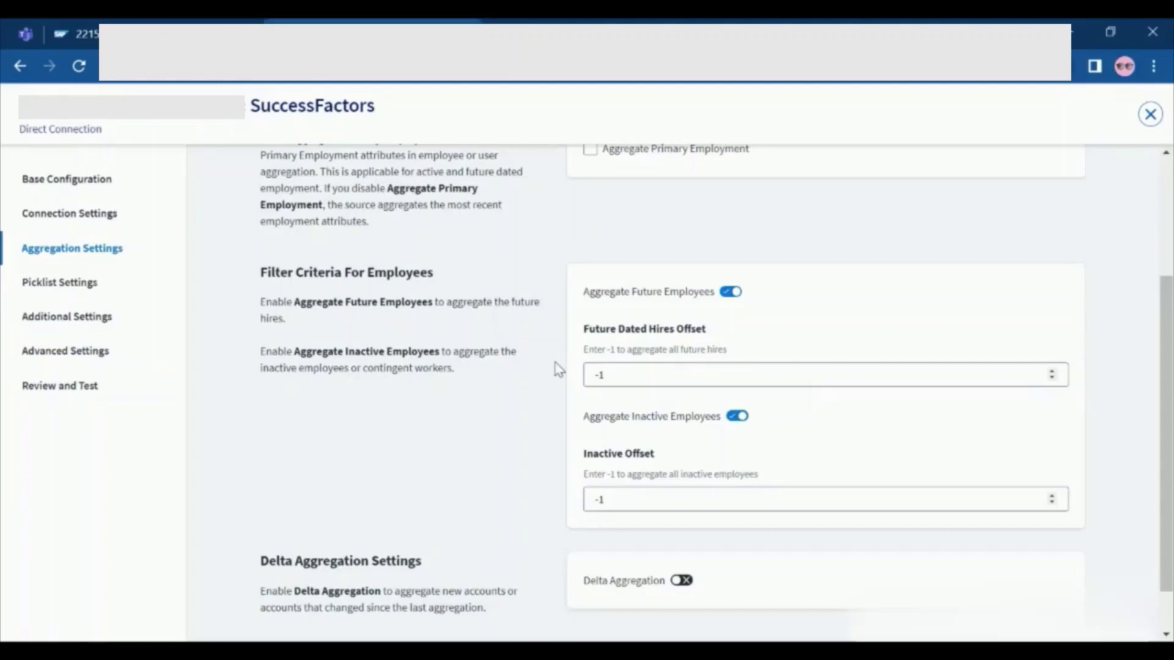
click(728, 292)
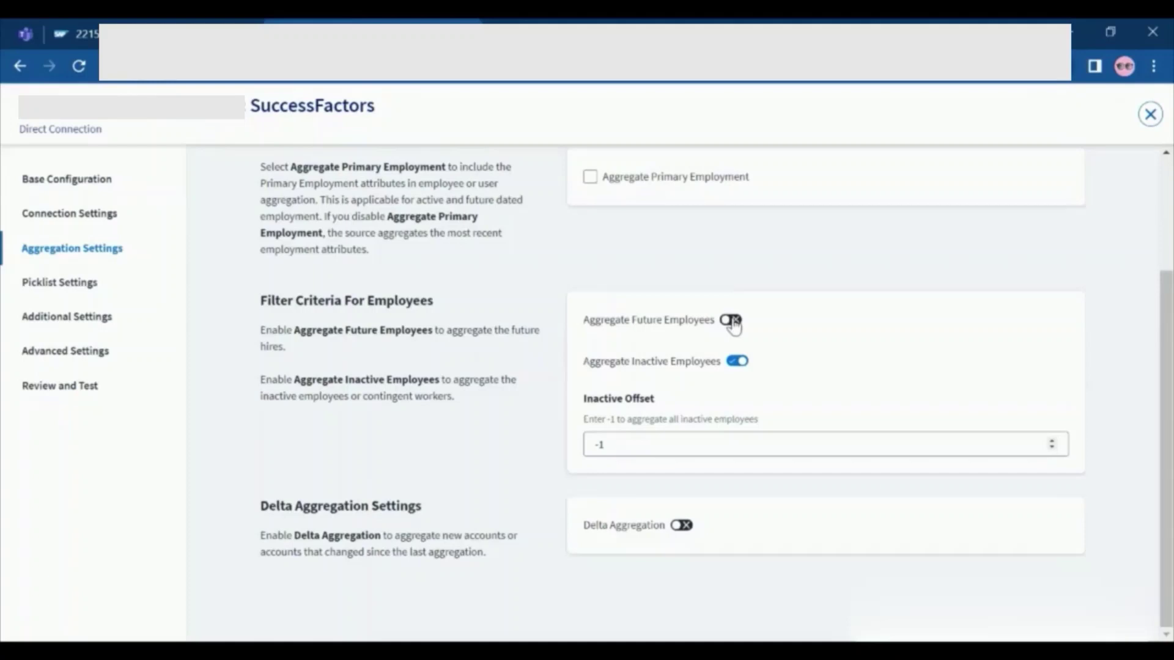
click(732, 322)
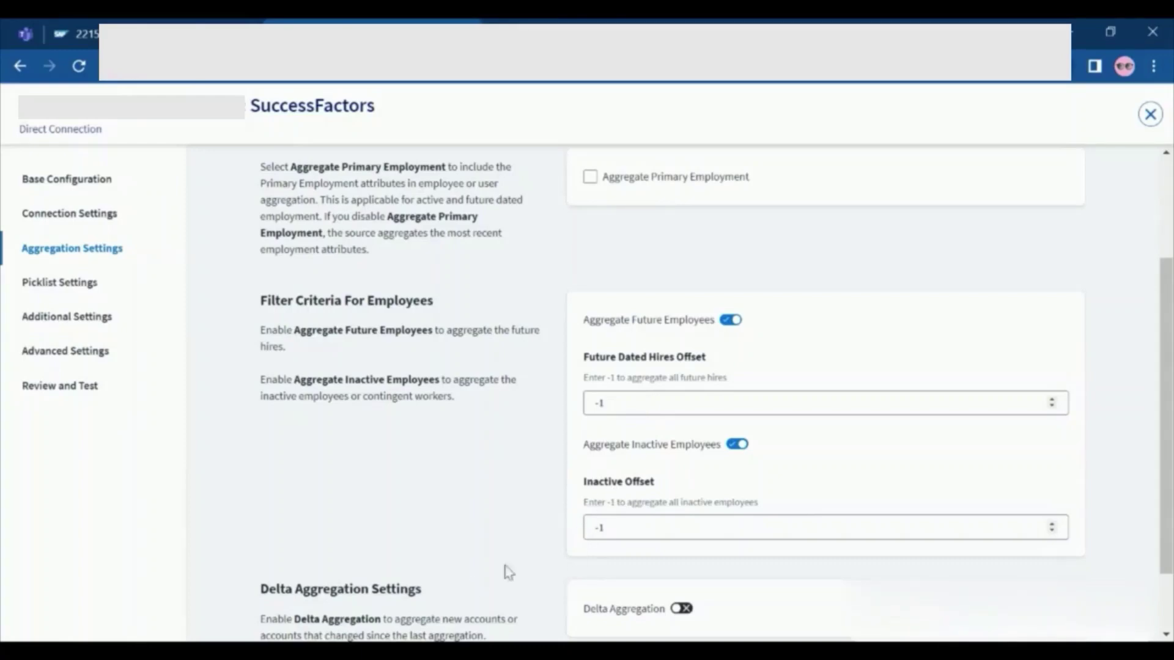
scroll(611, 489, down, 2)
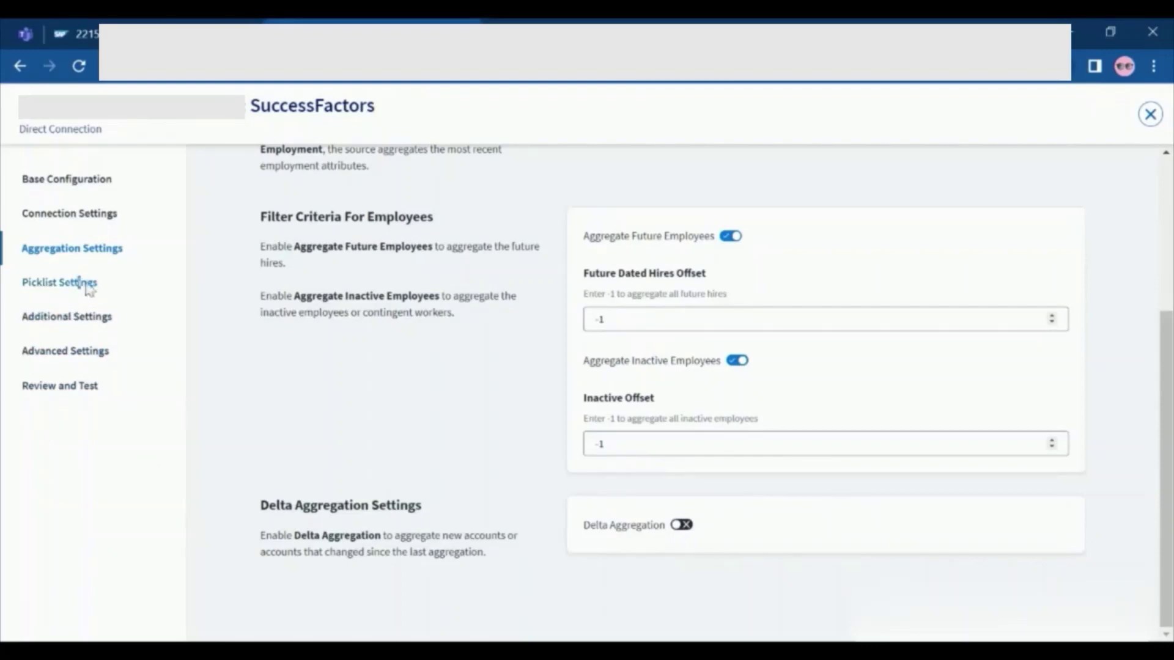
Open Picklist Settings, choosing Do Not Save for the unsaved aggregation changes
click(57, 283)
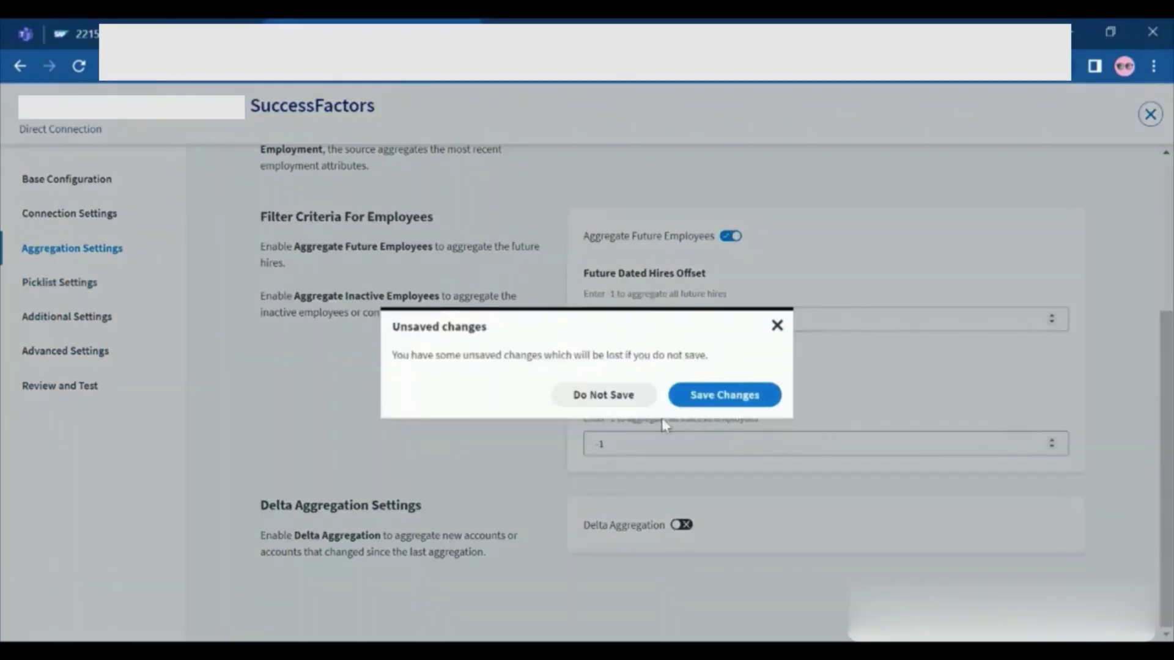
click(564, 395)
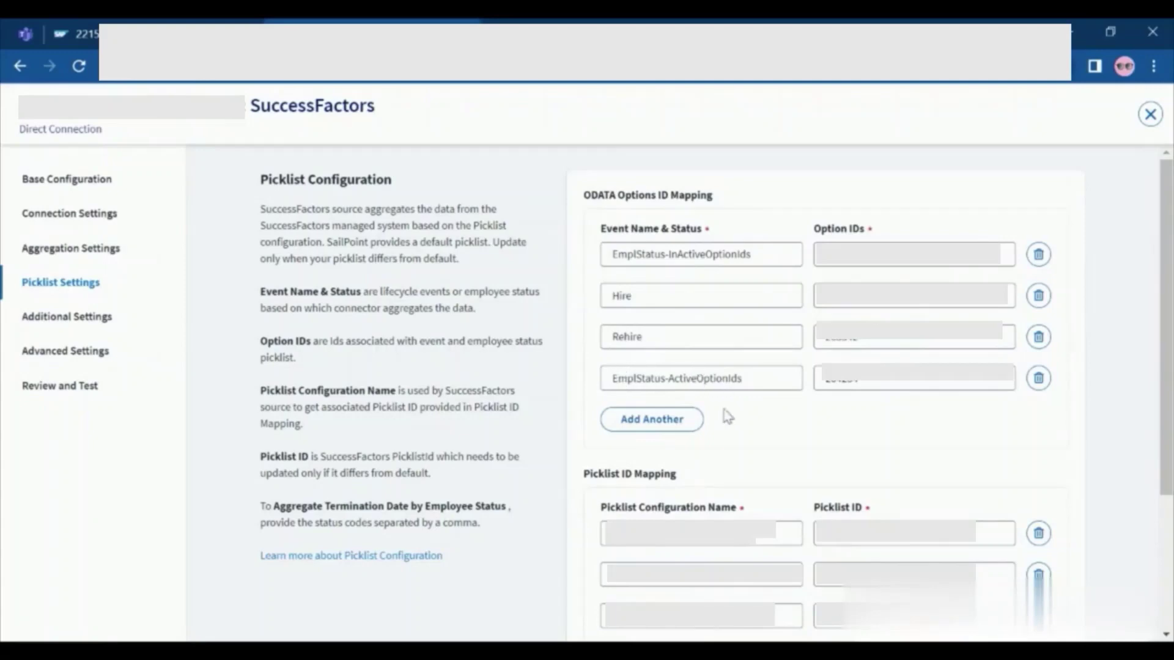
scroll(694, 434, down, 3)
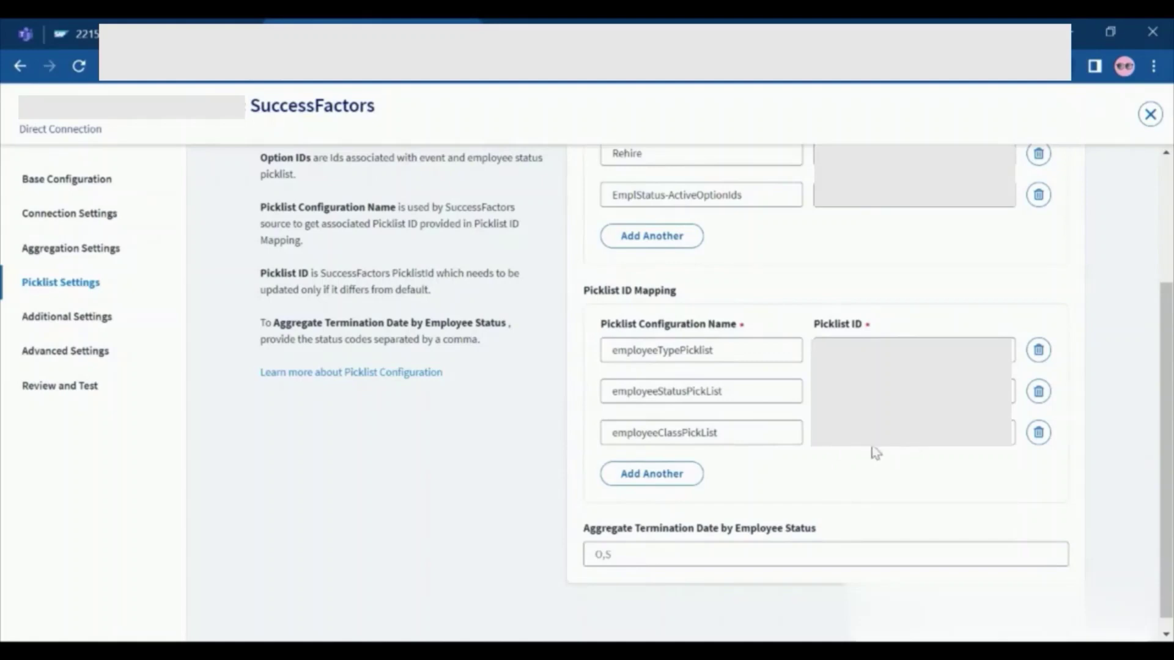
scroll(872, 450, down, 1)
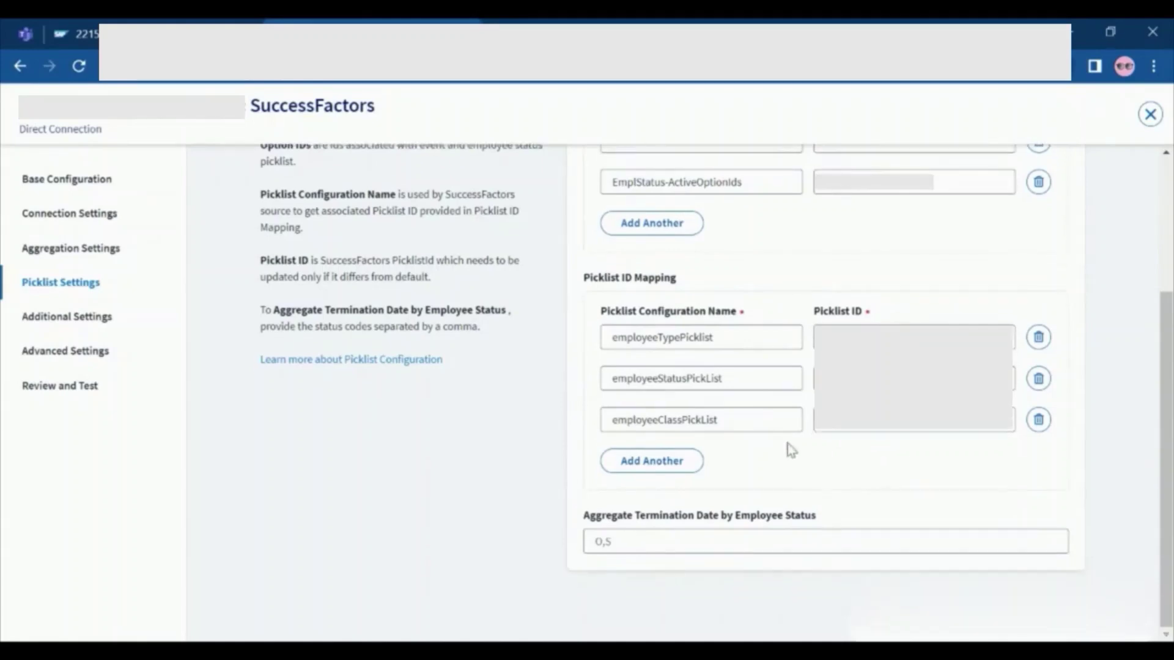
Open Additional Settings showing Page Size 800, API Timeout 5 and an empty API Server URL
click(53, 332)
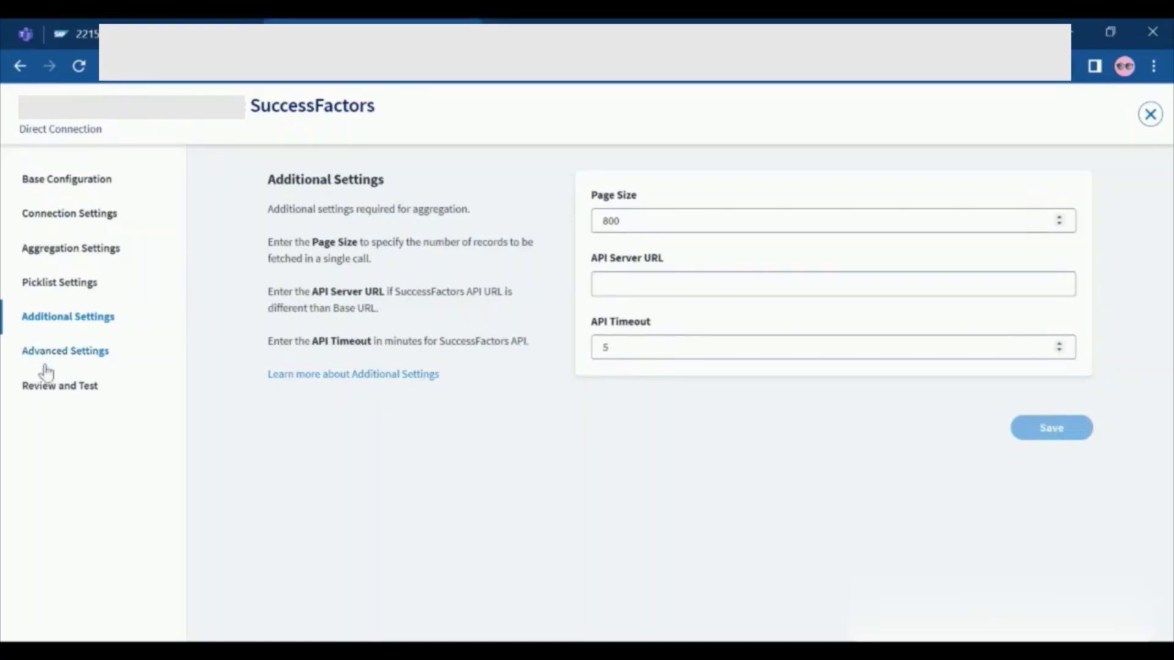
Review the Advanced Settings: Compound Employee API Entities WorkOrder,SecondaryAssignments and the two attribute mappings
click(64, 358)
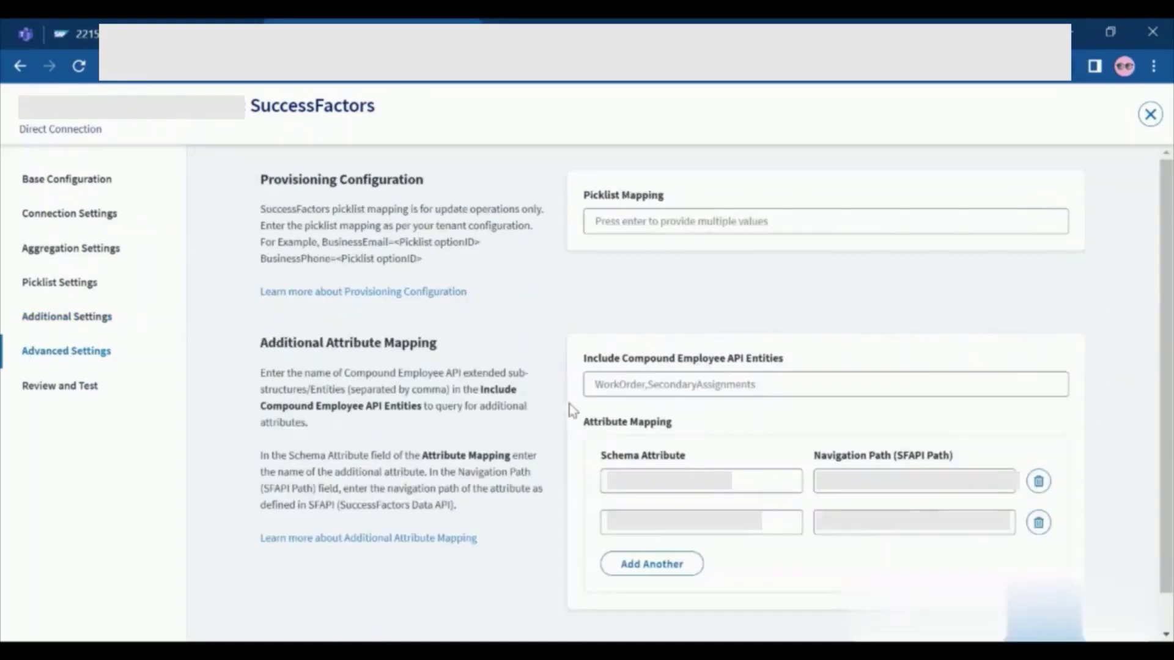
scroll(241, 391, down, 1)
scroll(243, 244, up, 1)
scroll(486, 374, down, 1)
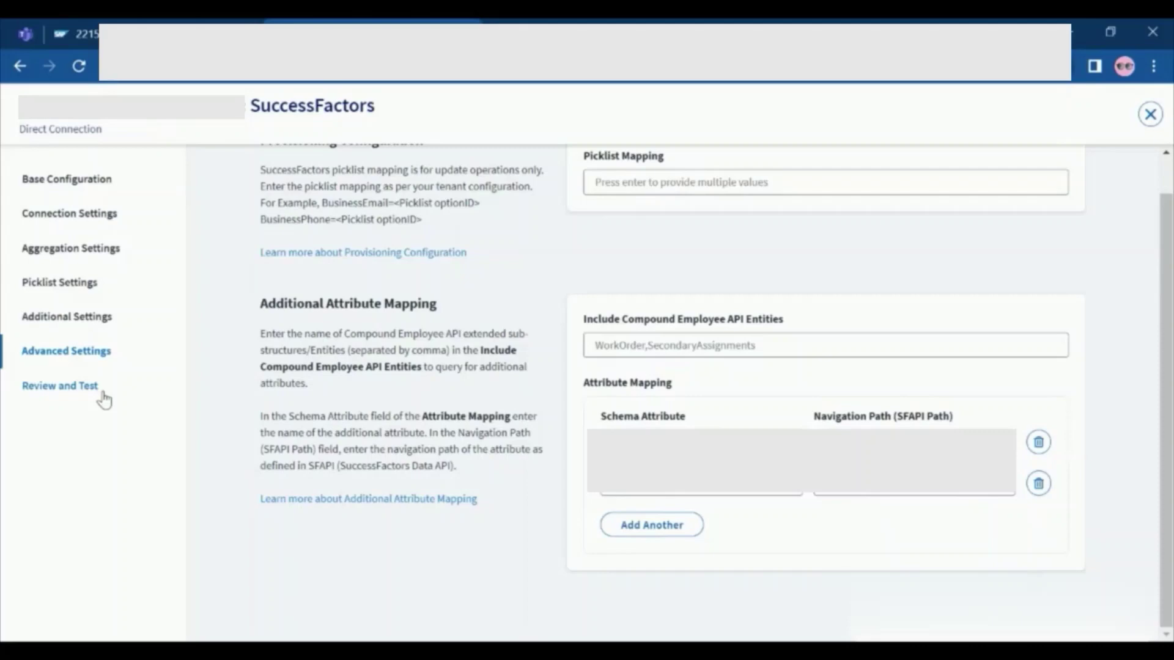
Look over the Review and Test summary, including attribute mappings custom_string4 and custom_string1
click(98, 389)
scroll(438, 374, down, 5)
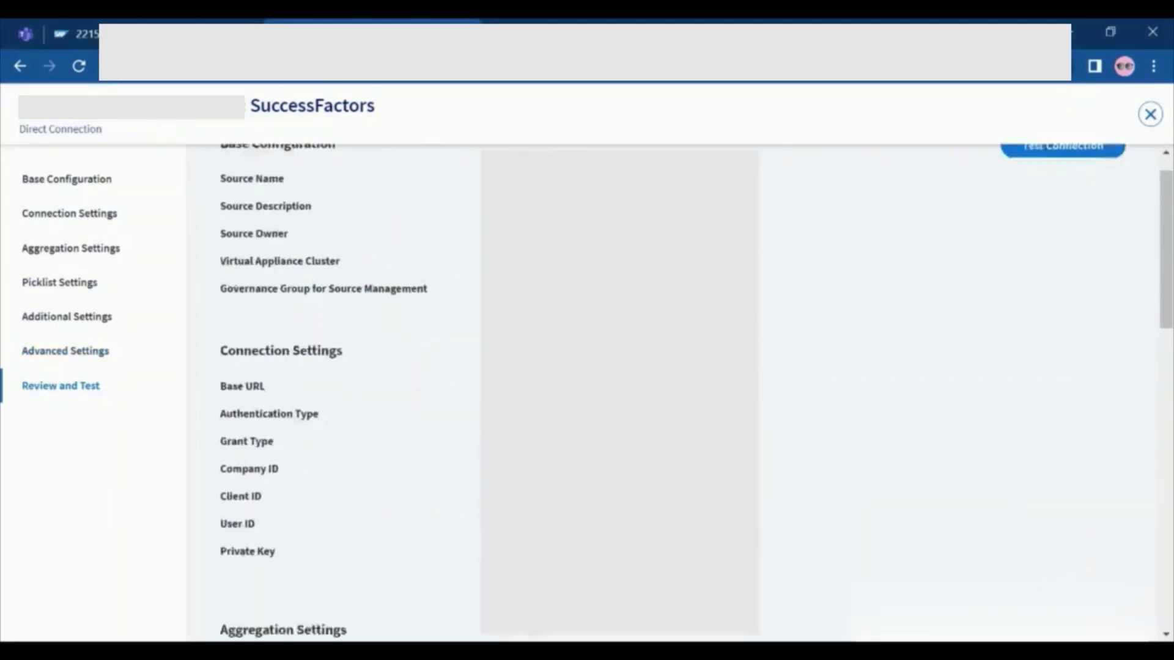
scroll(839, 359, down, 10)
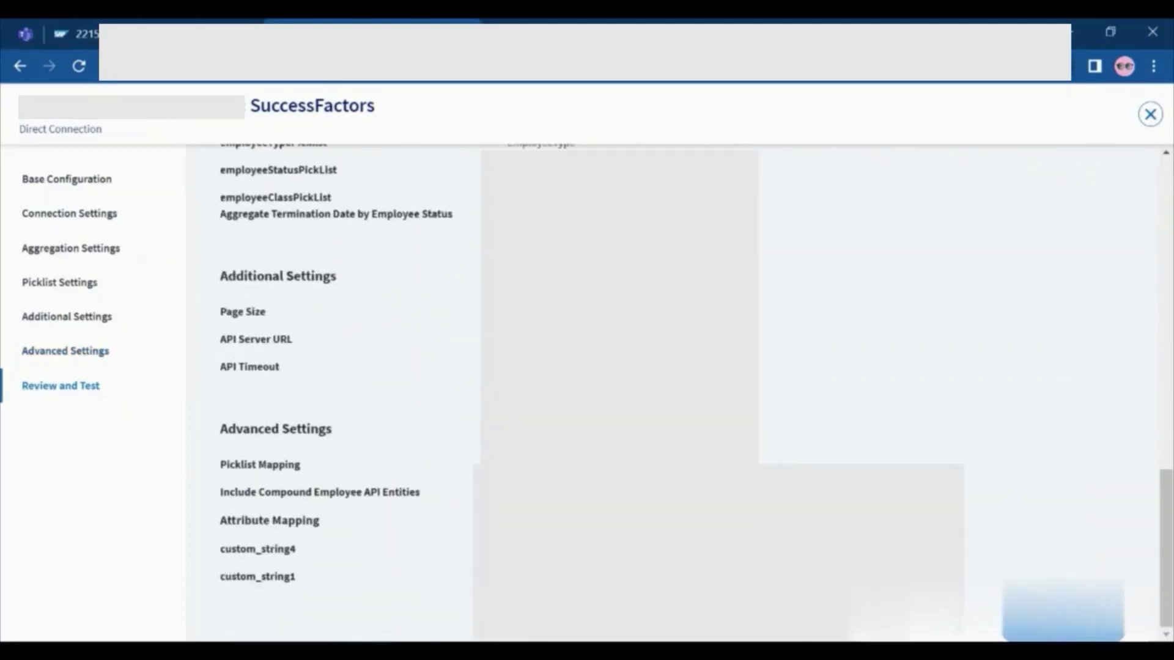
scroll(839, 359, up, 15)
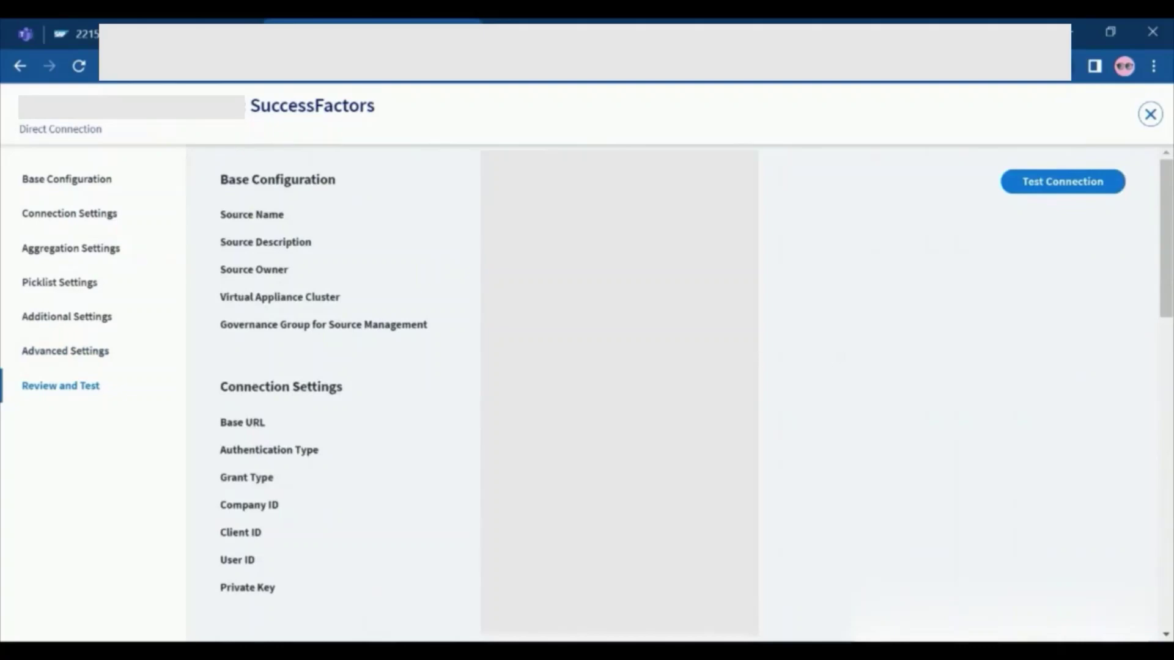
Run Test Connection for the SuccessFactors source from the Review and Test page
click(1097, 188)
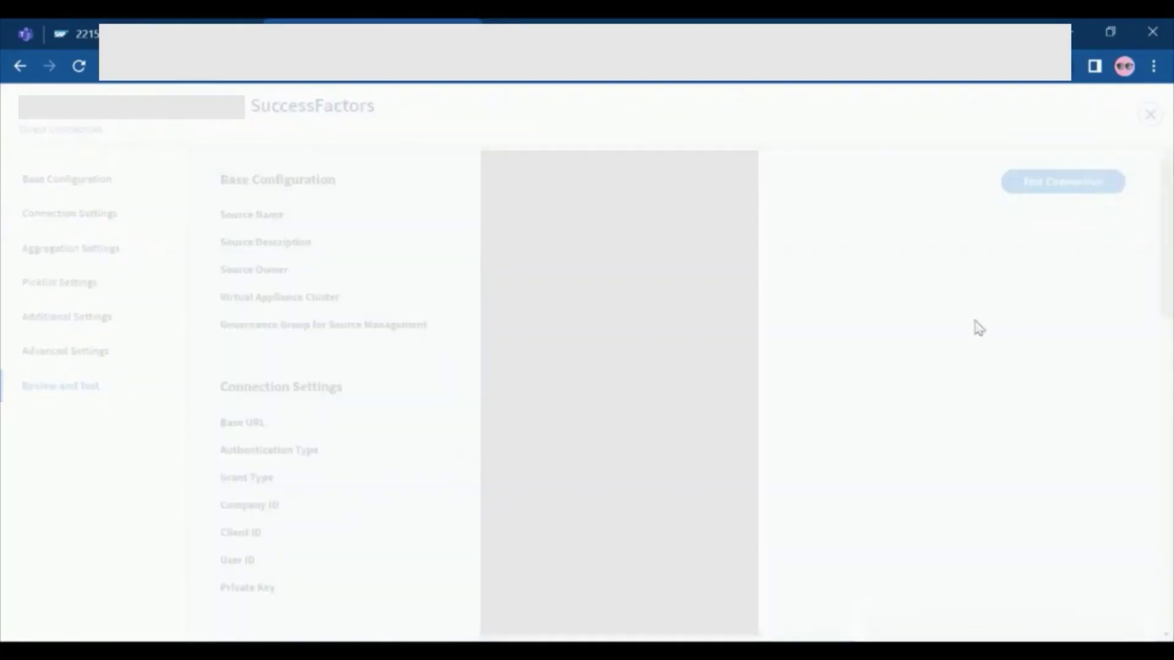